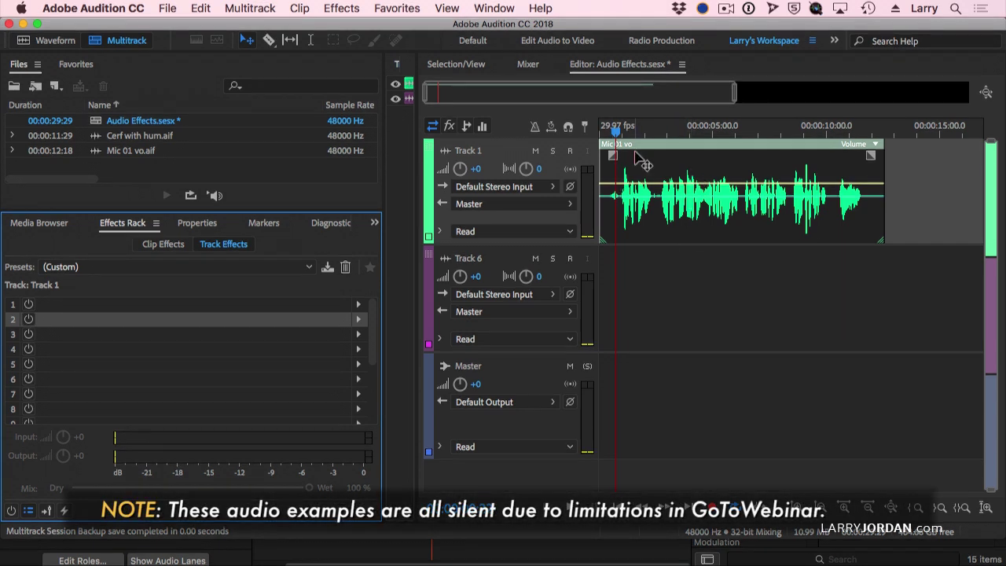
Insert a Parametric Equalizer in slot 2 of Track 1's effects rack and load its (Default) preset.
click(619, 135)
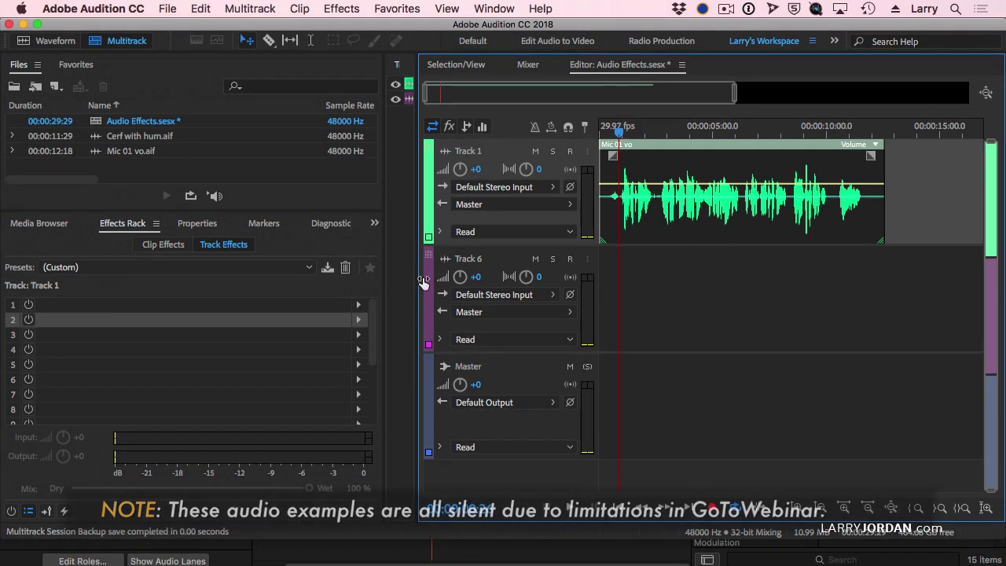
click(358, 319)
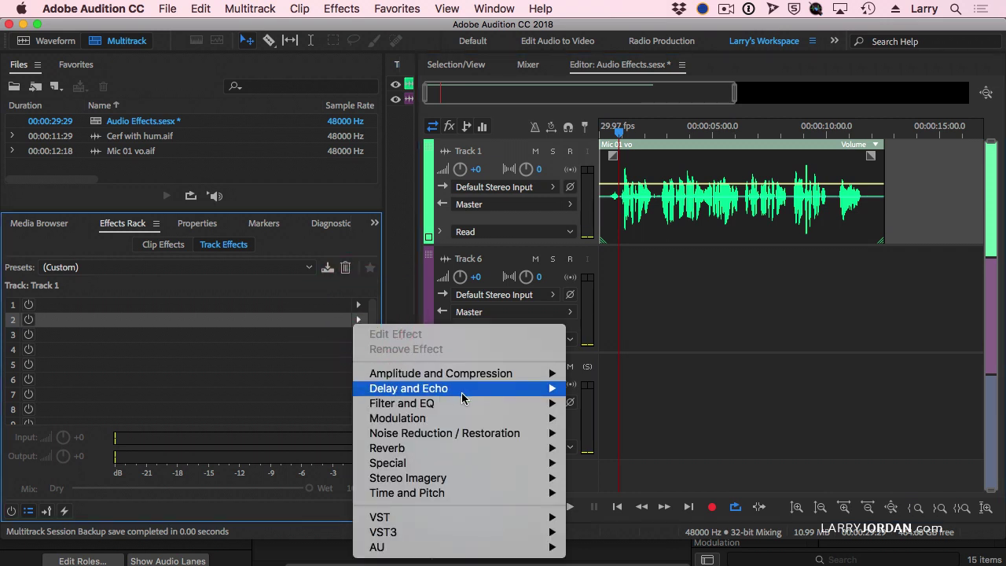
mouse_move(464, 404)
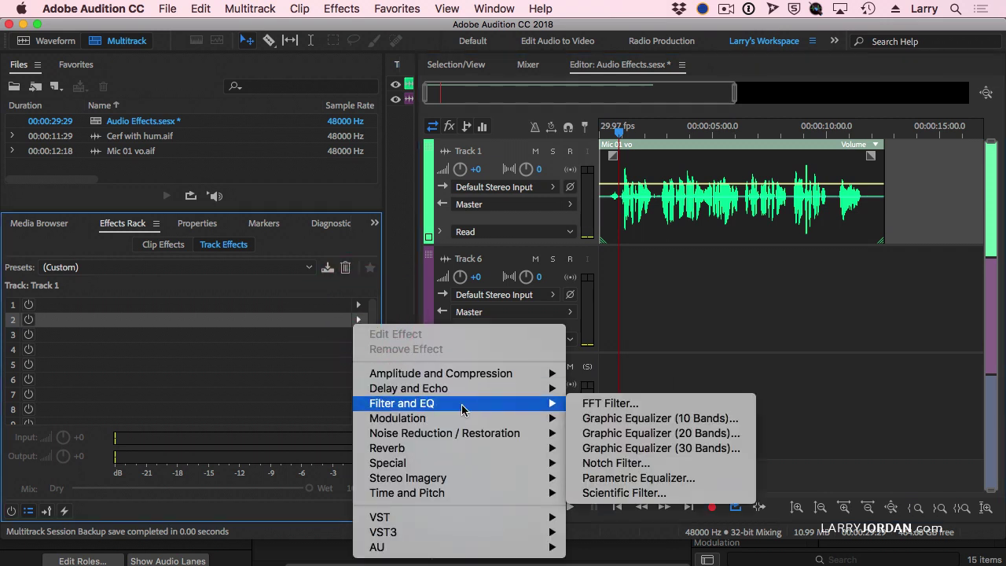
click(717, 484)
click(301, 98)
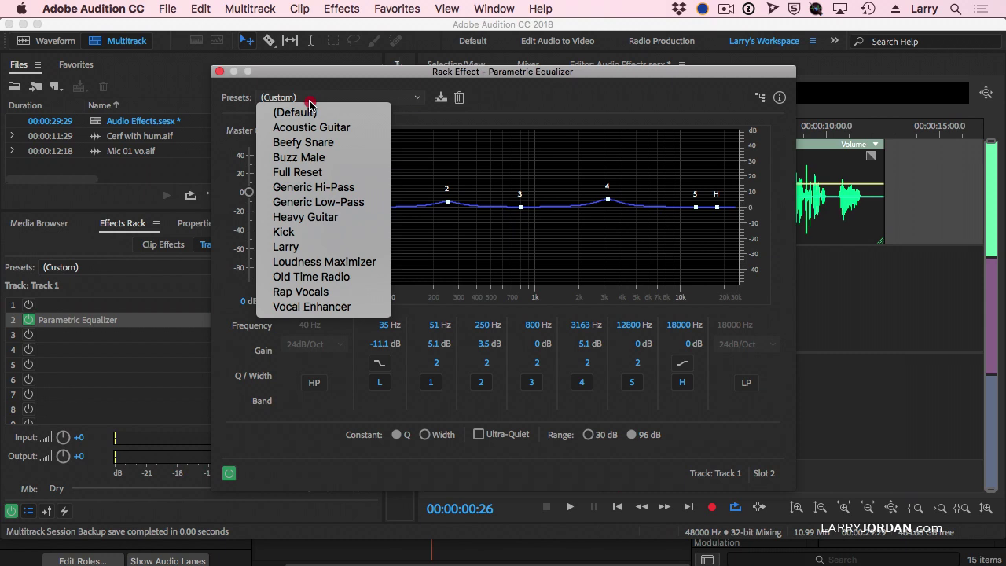
click(307, 116)
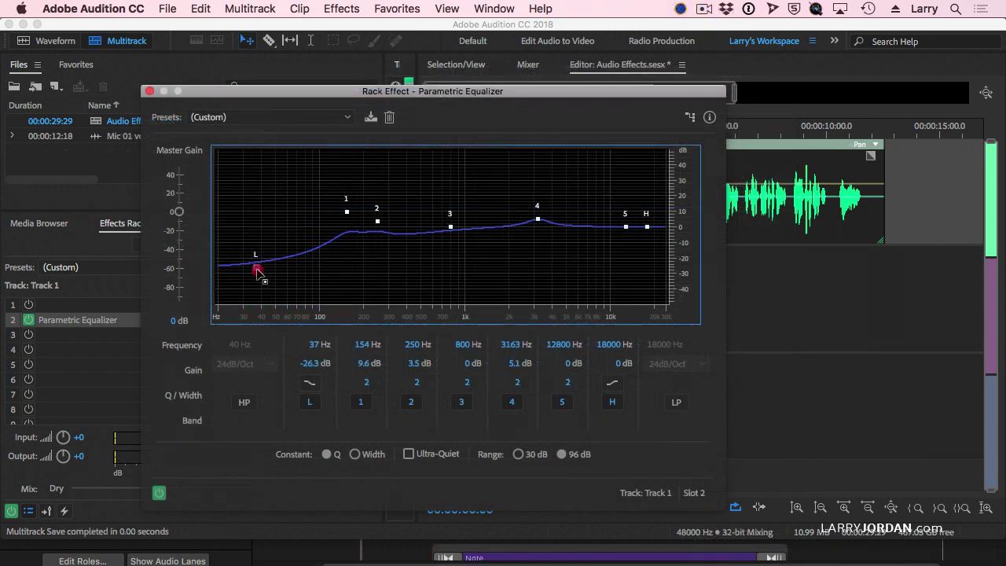
Drag the EQ handles: band 1 boost near 138 Hz, band 4 near 3160 Hz, and the low cut to -25 dB at 70 Hz.
drag(260, 265, 296, 268)
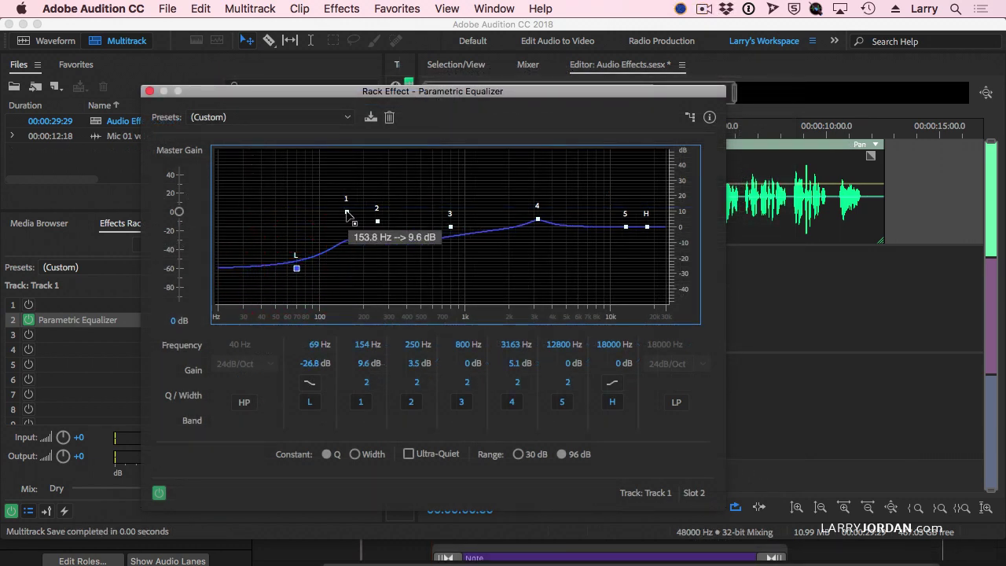
drag(347, 212, 342, 209)
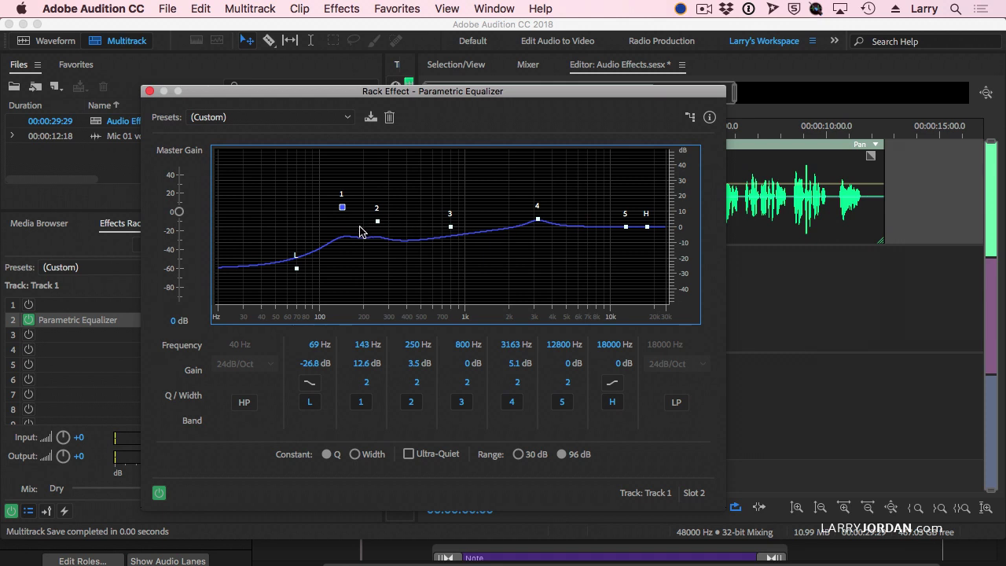
drag(346, 214, 340, 197)
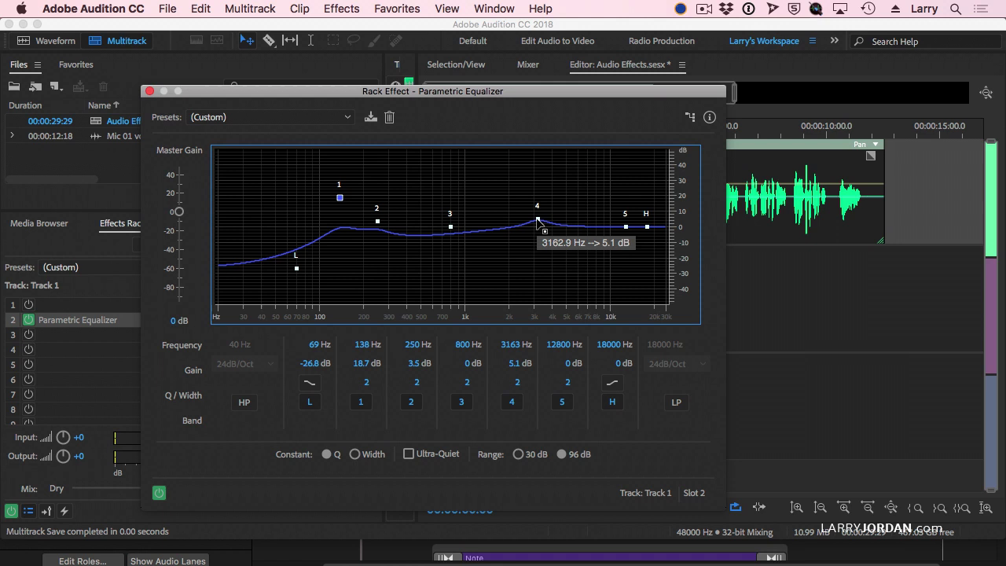
drag(536, 220, 537, 215)
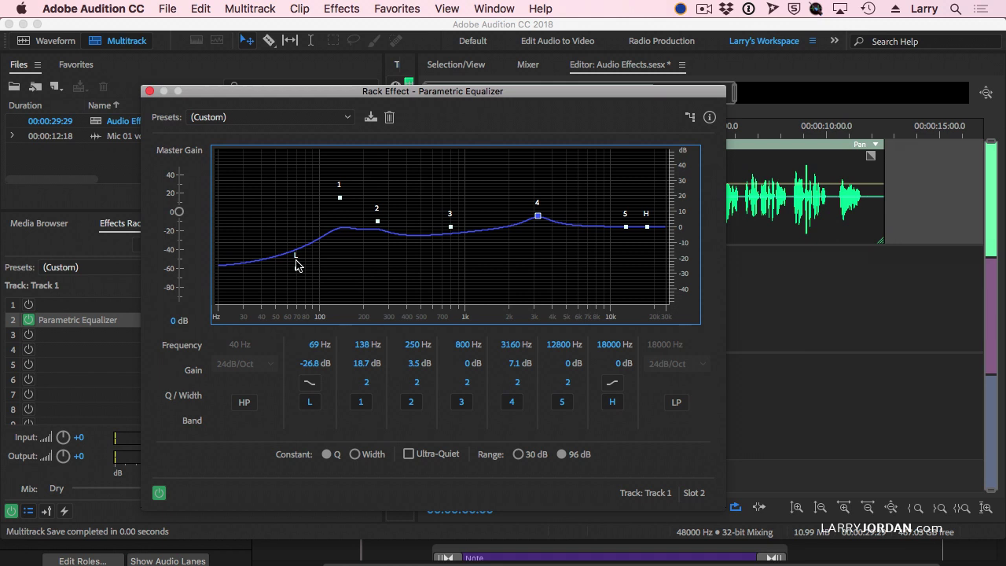
mouse_move(297, 270)
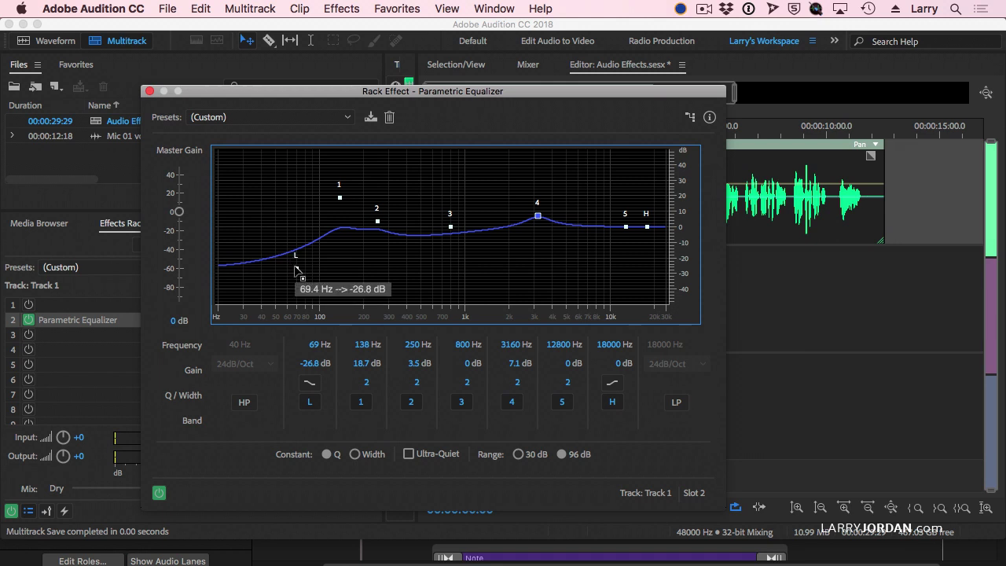
drag(297, 270, 293, 261)
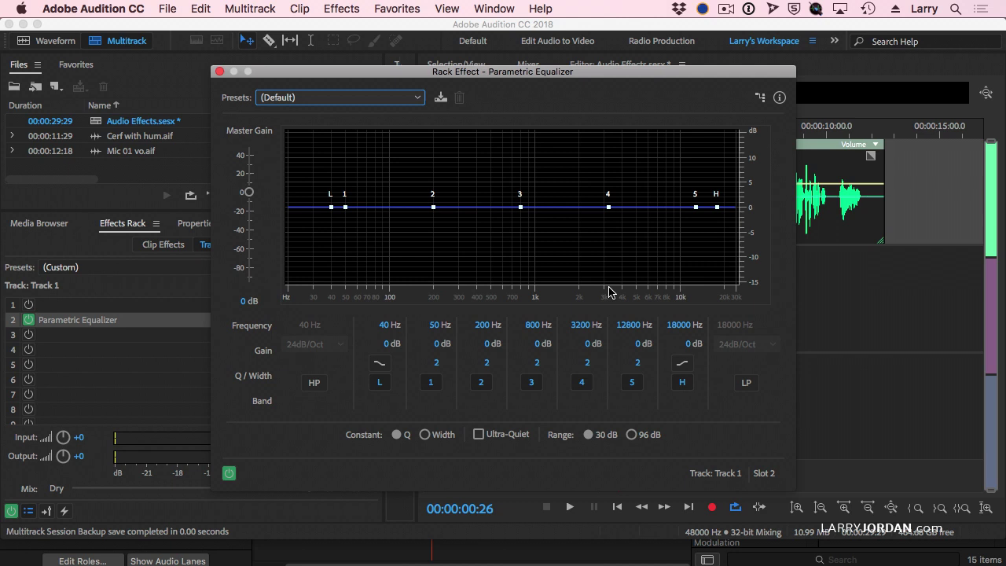
Give band 2 at 200 Hz a 3 dB gain and a Q of 1.
click(487, 345)
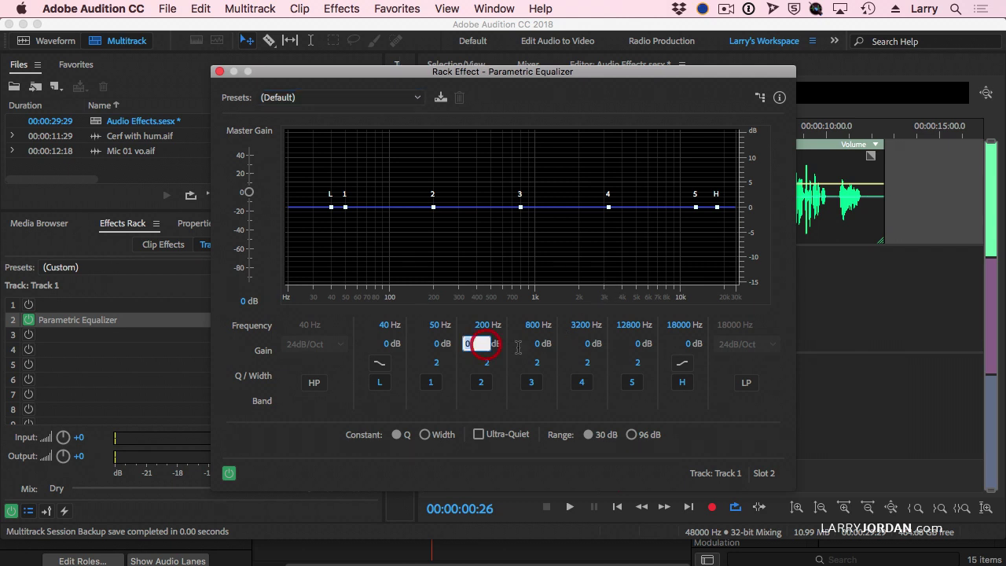
text(3)
key(Return)
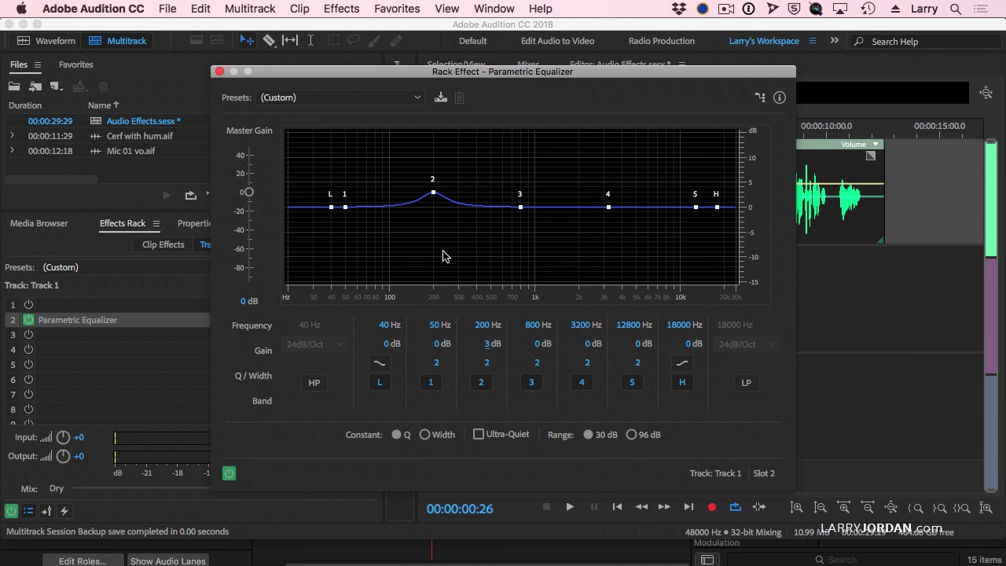
click(481, 361)
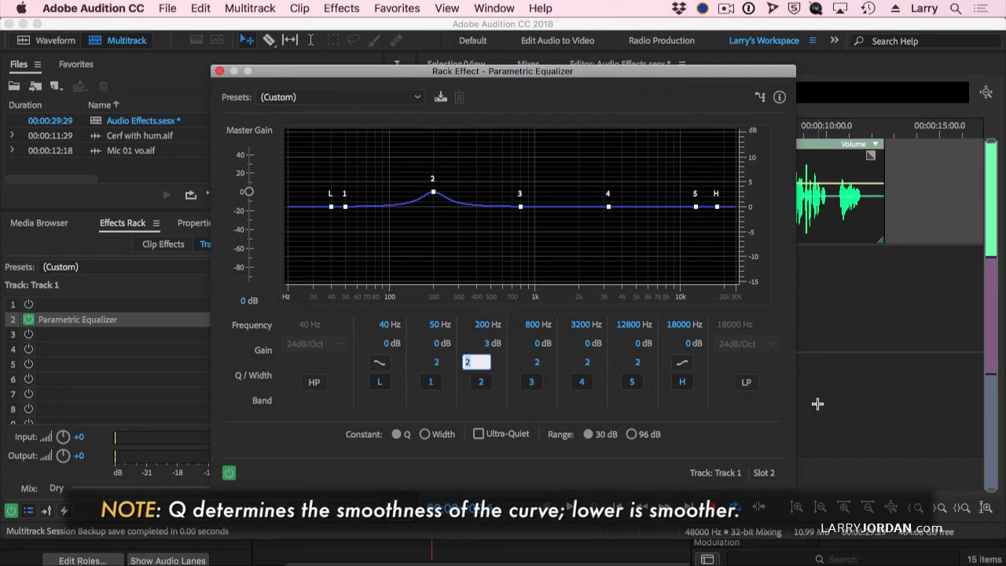
text(1)
key(Return)
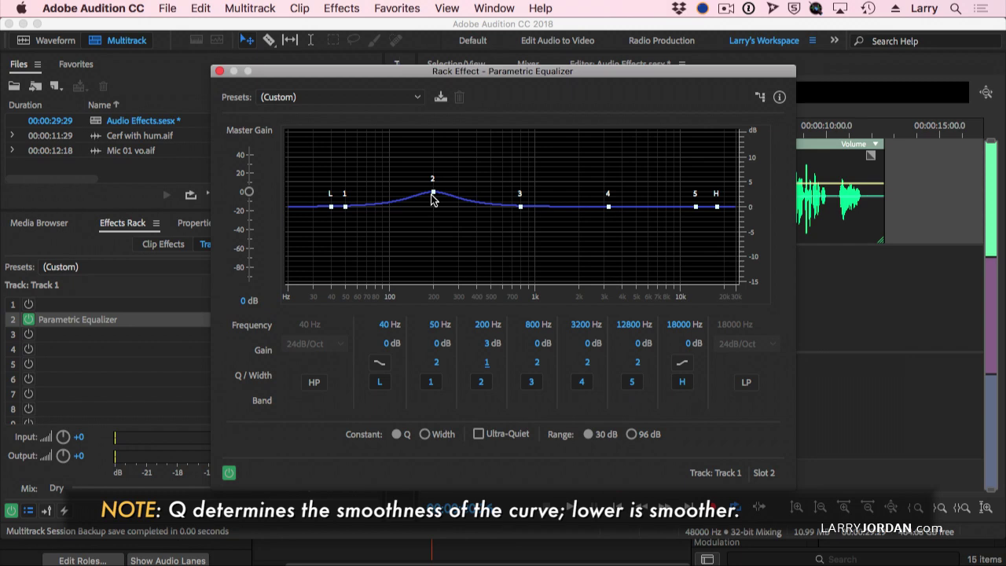
Try band 2 Q values of 10, 0.5 and 1, settling on a Q of 2.
click(487, 364)
text(10)
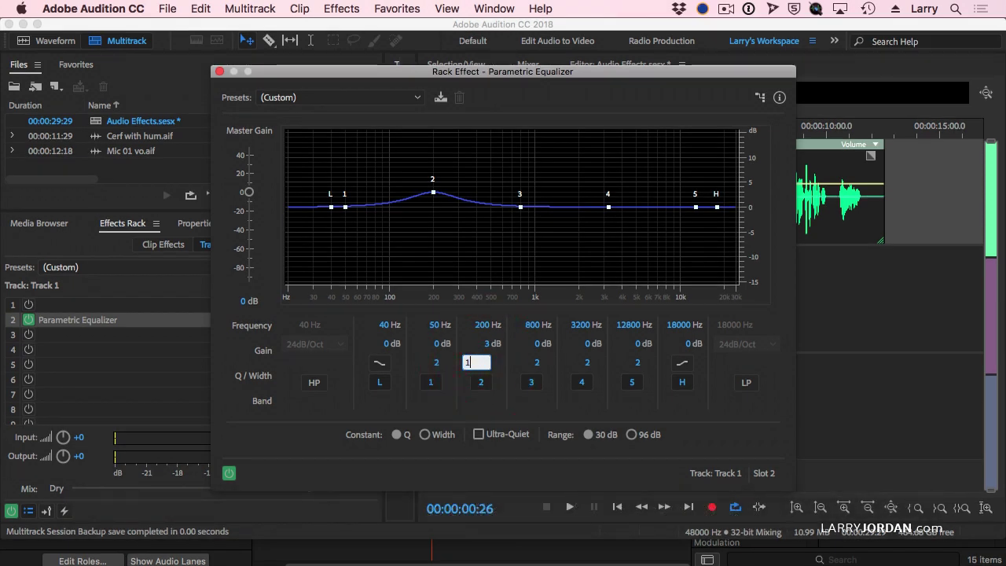
key(Return)
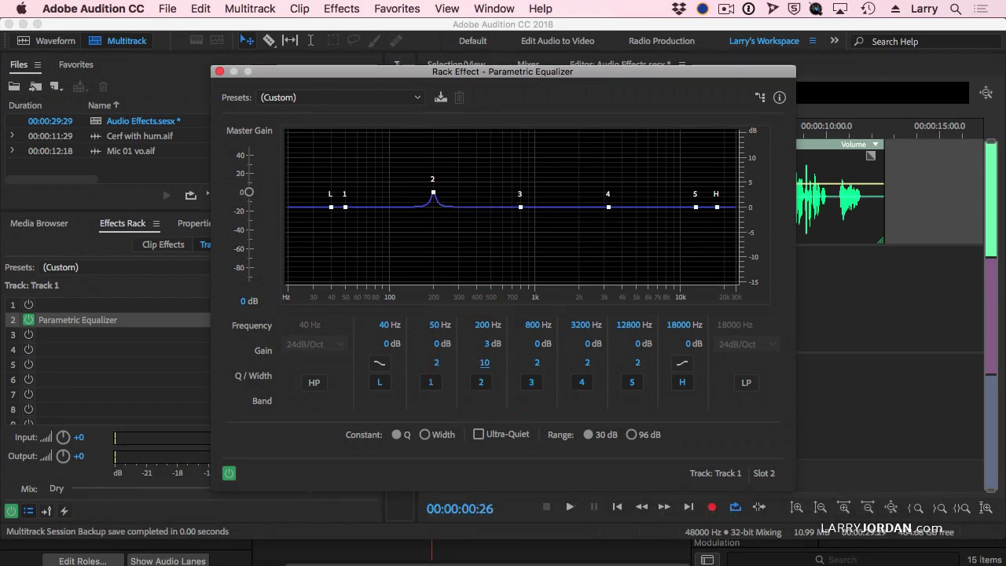
click(487, 363)
text(.5)
key(Return)
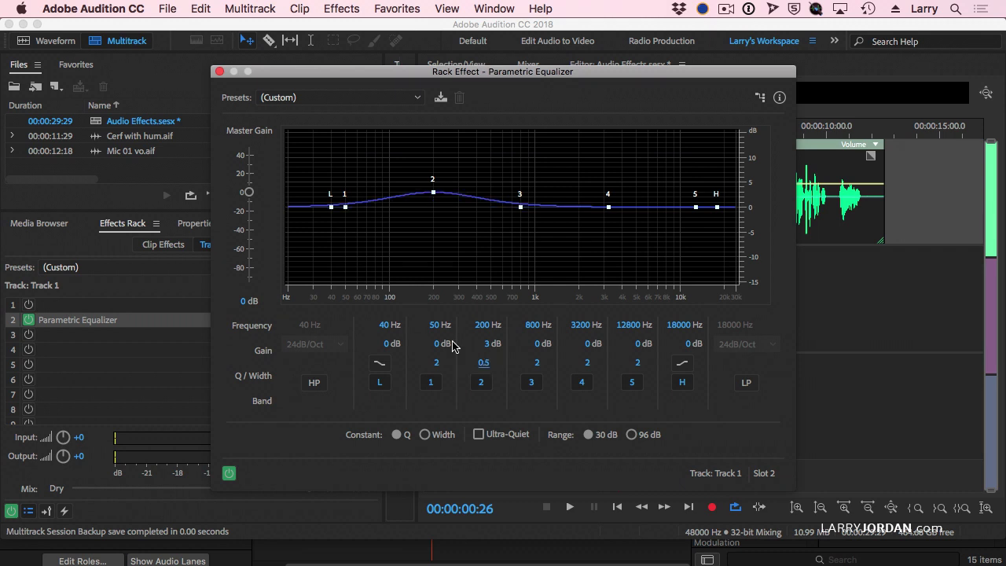
click(483, 362)
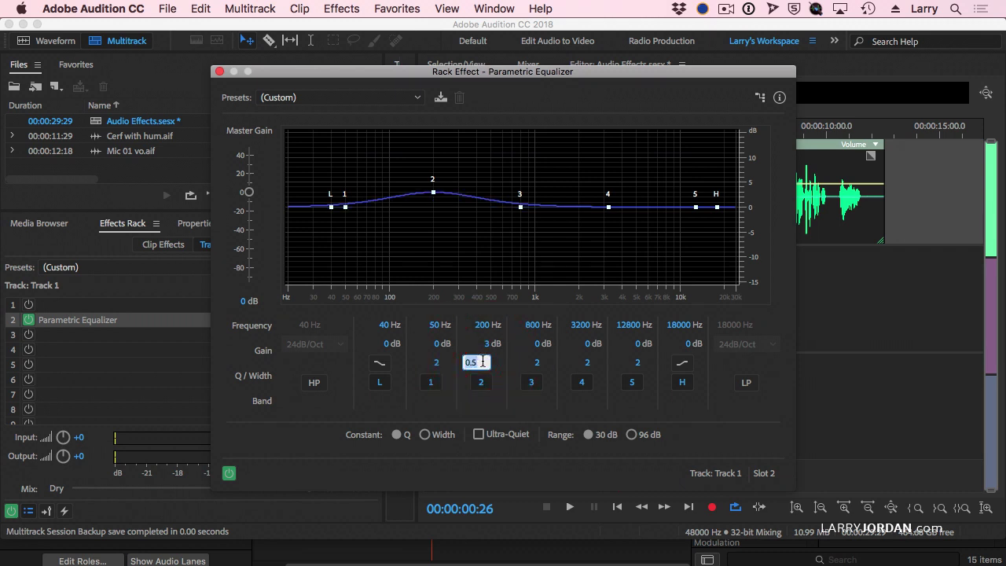
text(1)
key(Return)
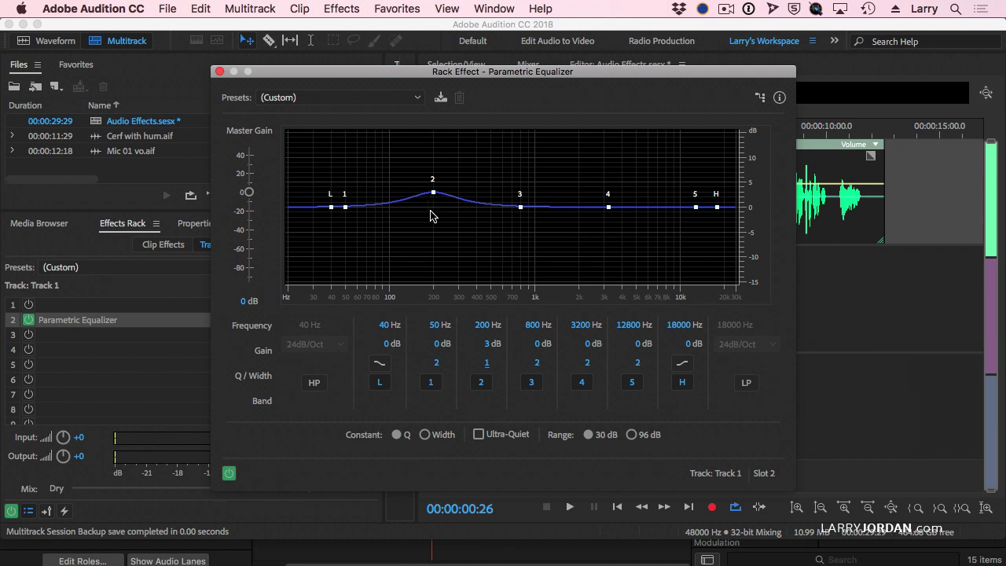
click(487, 363)
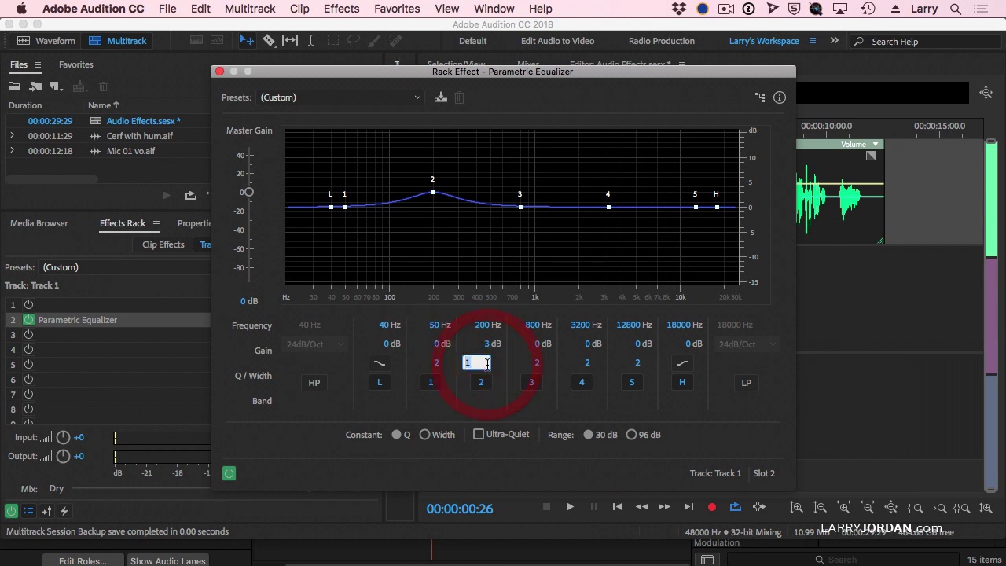
text(2)
key(Return)
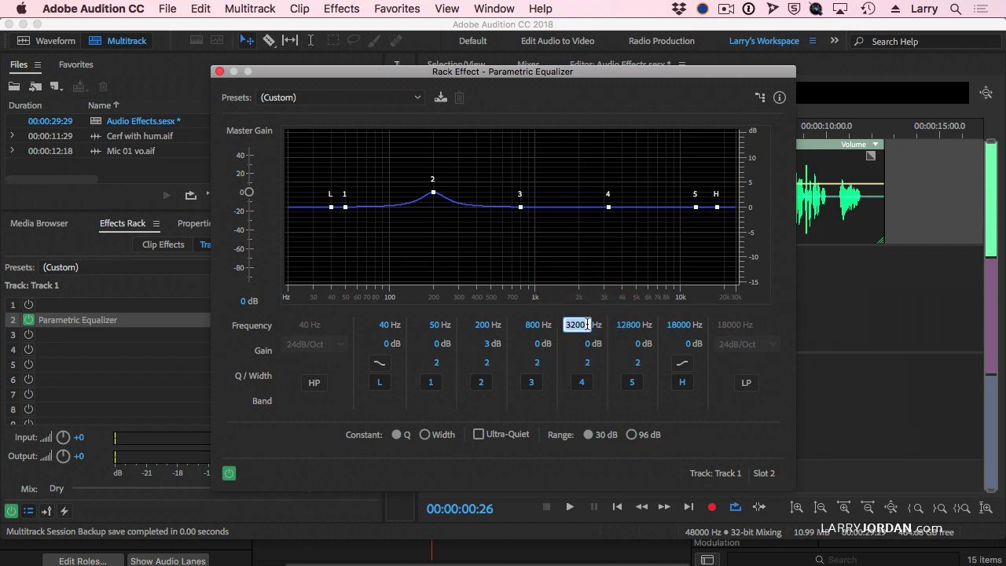
Move band 4 to 3000 Hz with a 4 dB boost.
text(3000)
key(Return)
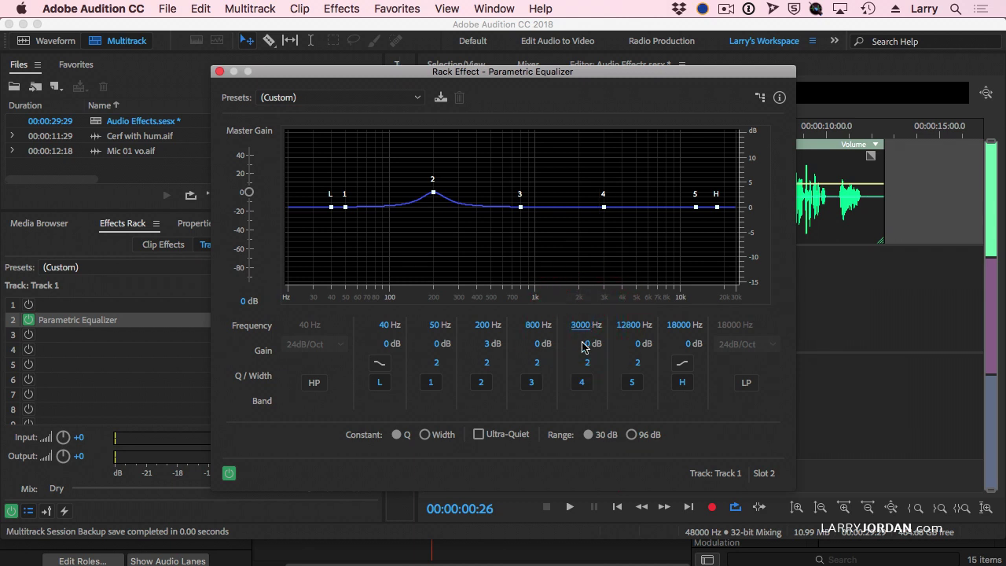
click(586, 344)
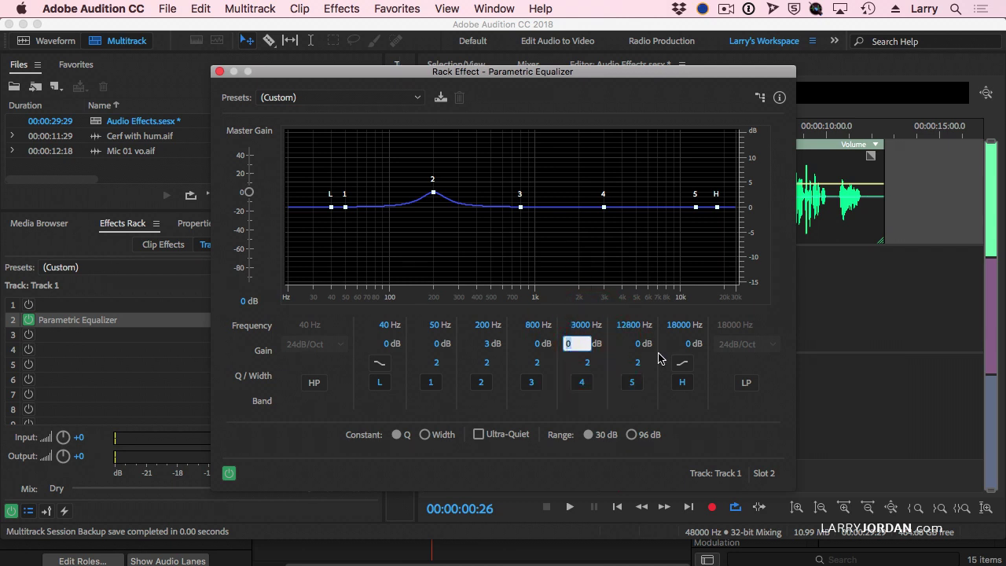
text(4)
key(Return)
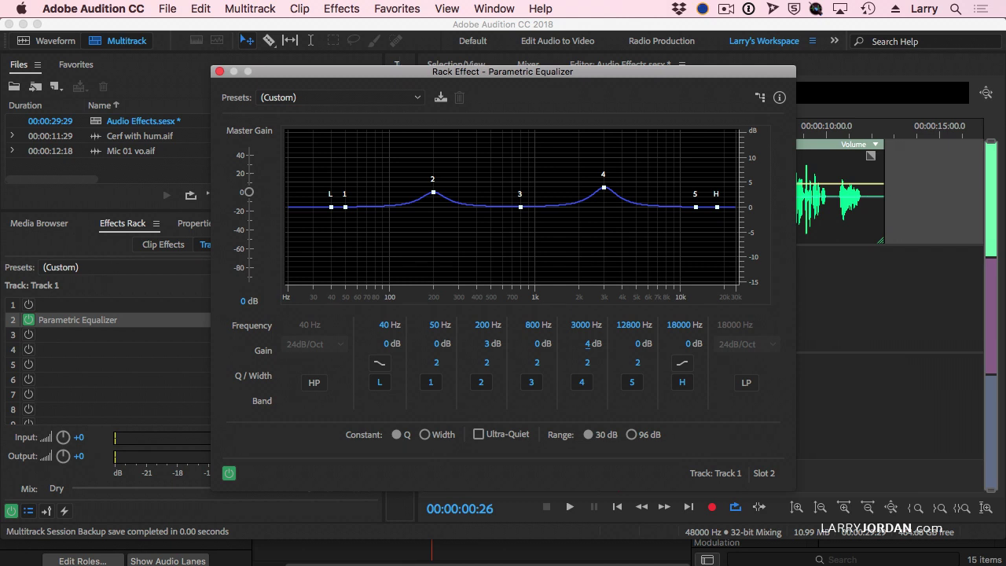
Try a 10 dB boost on band 4, settle on 3 dB, and shift it to 4000 Hz.
click(589, 344)
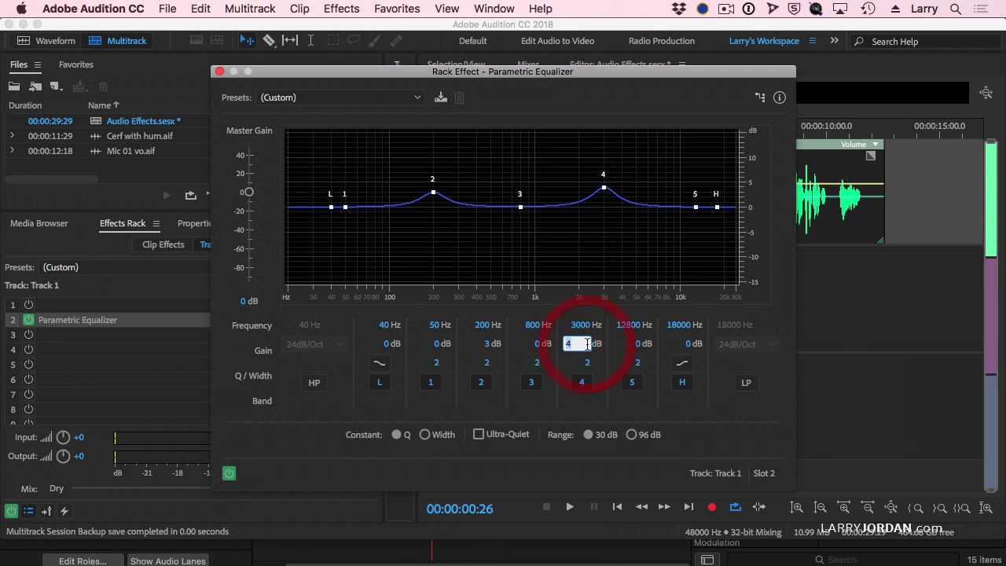
text(10)
key(Return)
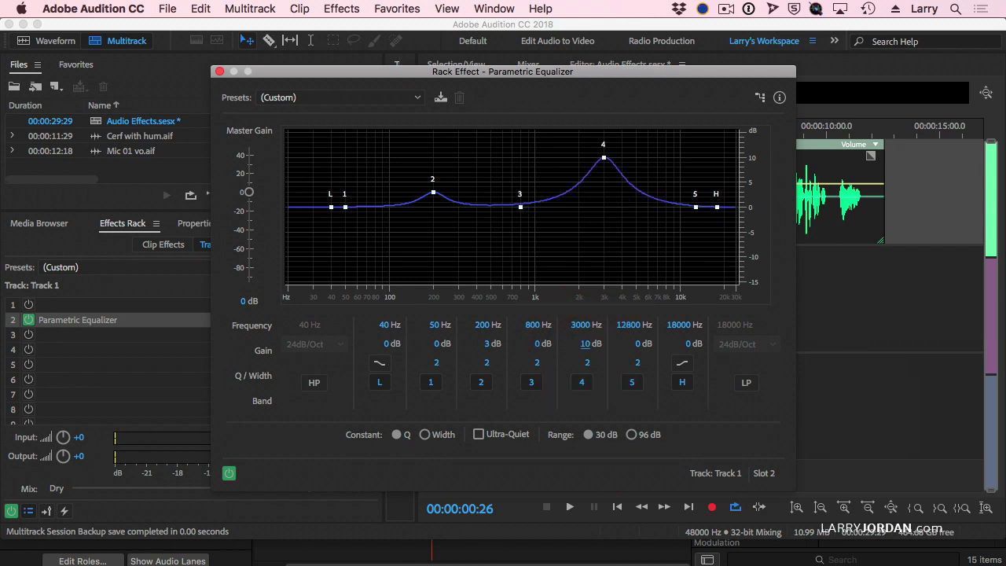
click(587, 343)
text(3)
key(Return)
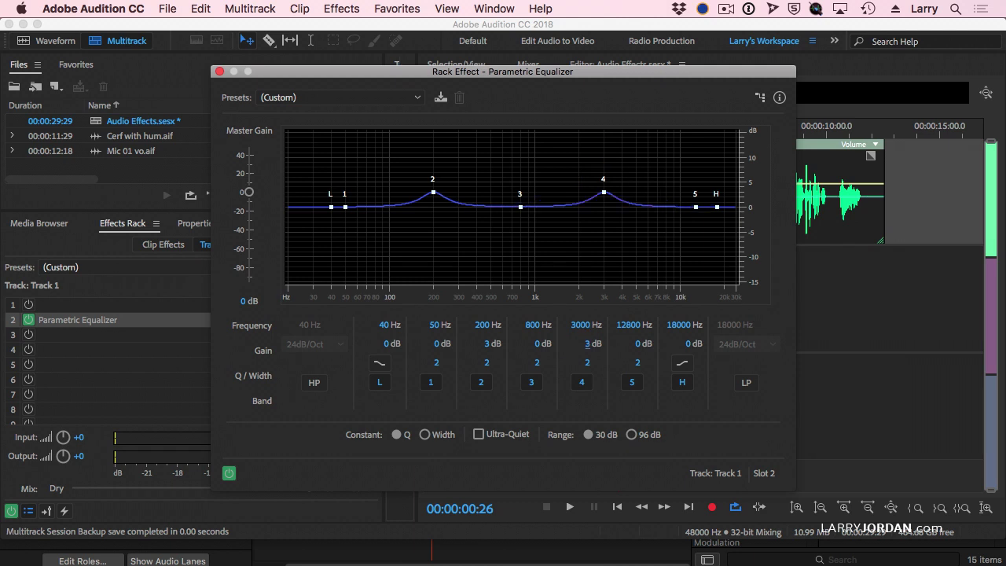
click(579, 324)
text(4000)
key(Return)
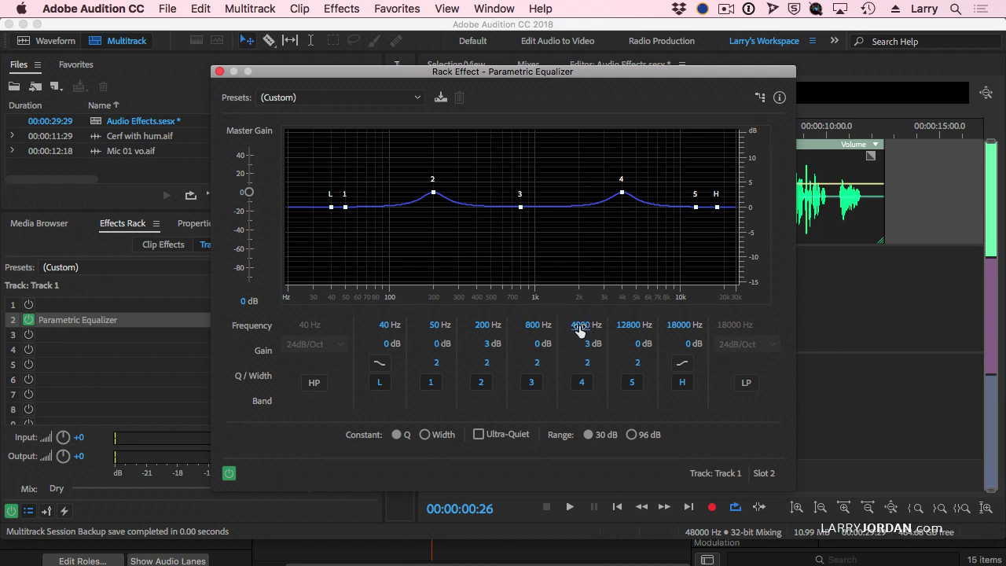
Shift band 2 to 400 Hz, then load the saved Larry preset (185 Hz +3 dB, 3100 Hz +4.5 dB).
click(478, 324)
text(400)
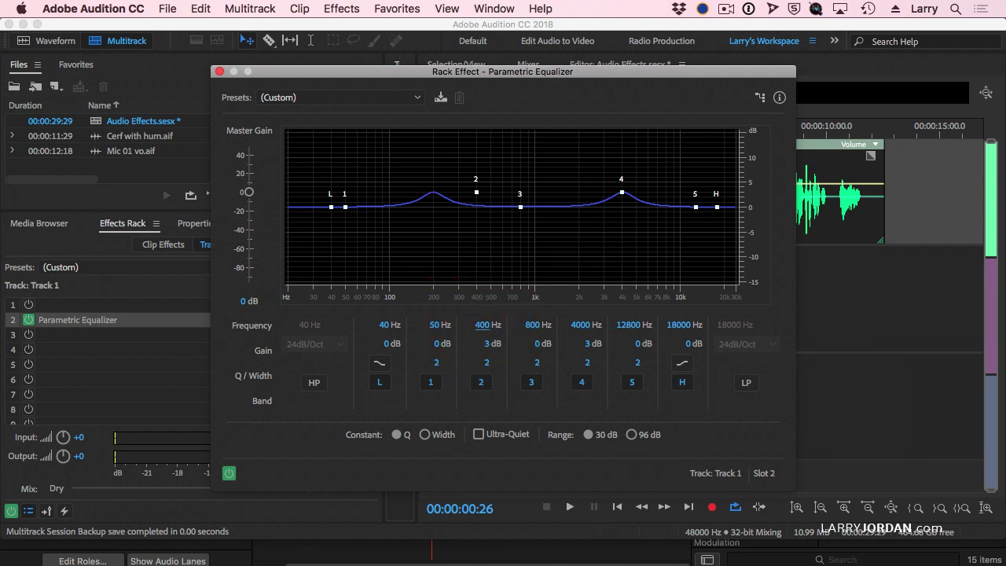
key(Return)
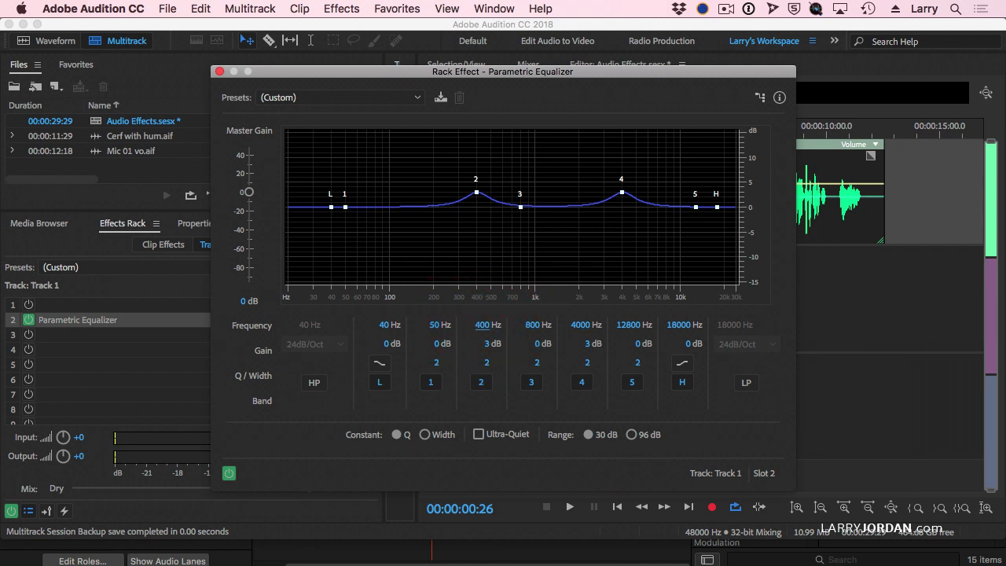
click(319, 99)
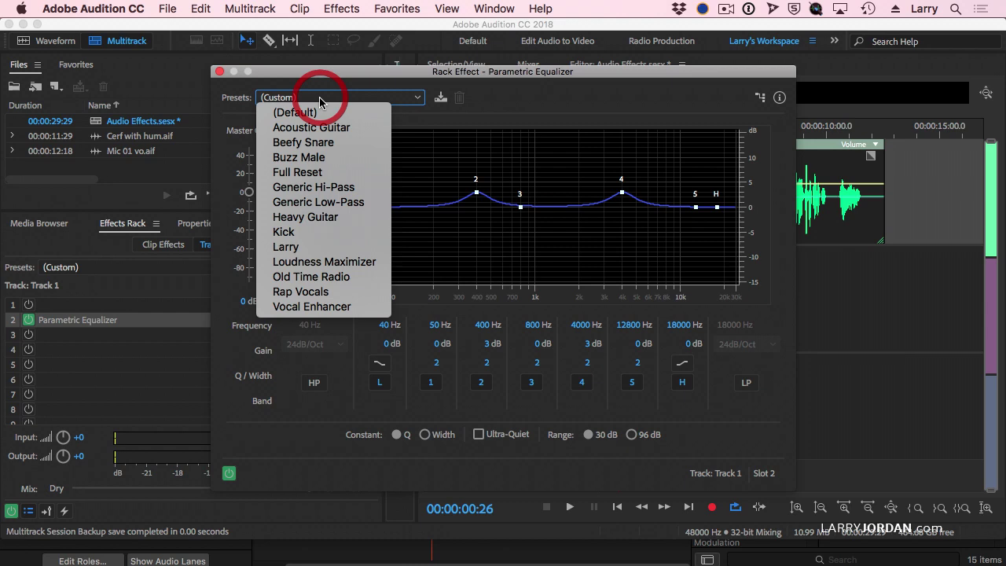
click(313, 249)
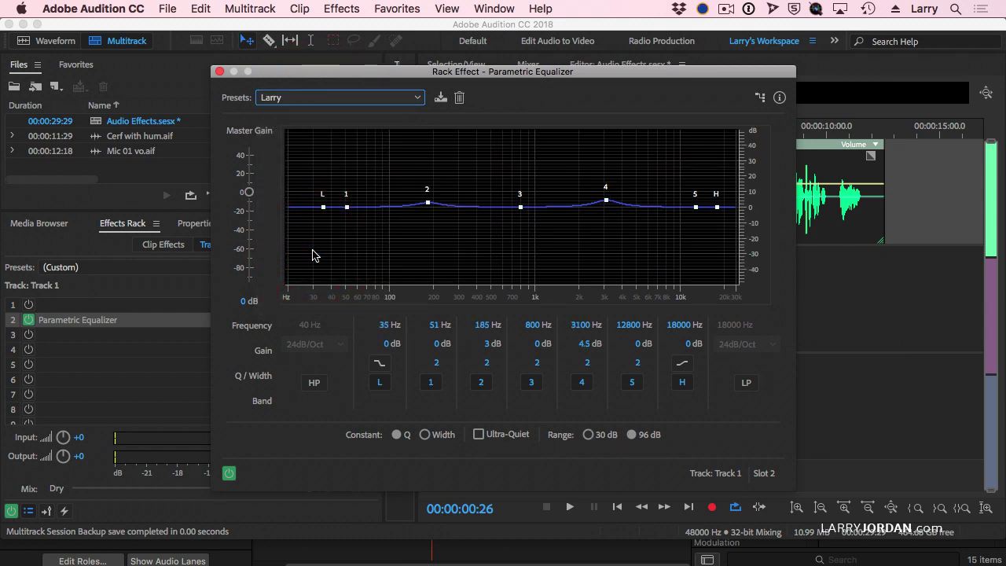